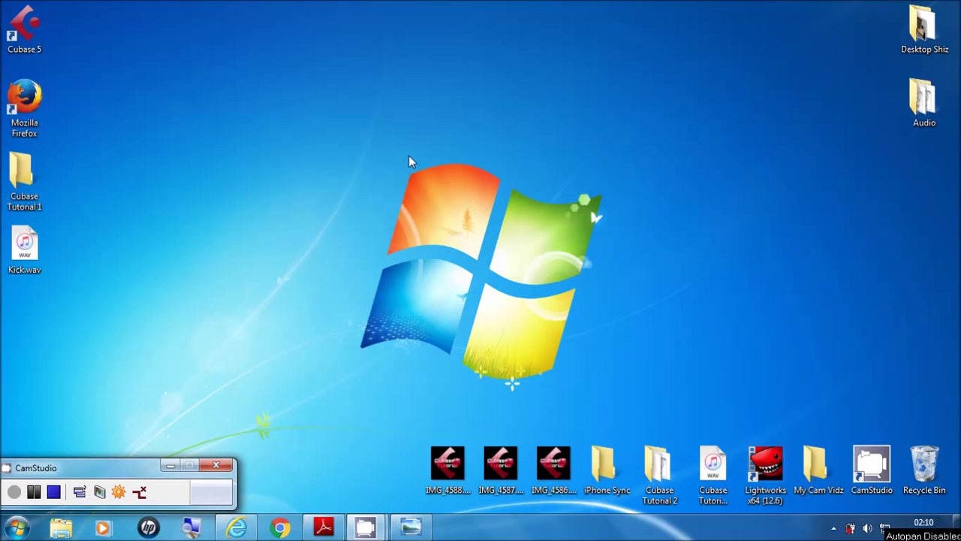
{"action": "right_click", "coordinate": [131, 134]}
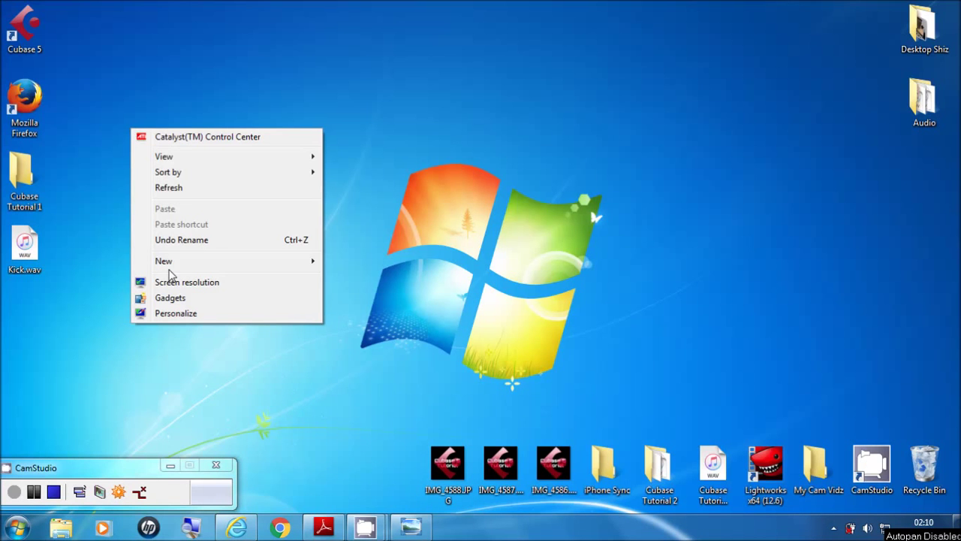
{"action": "mouse_move", "coordinate": [170, 271]}
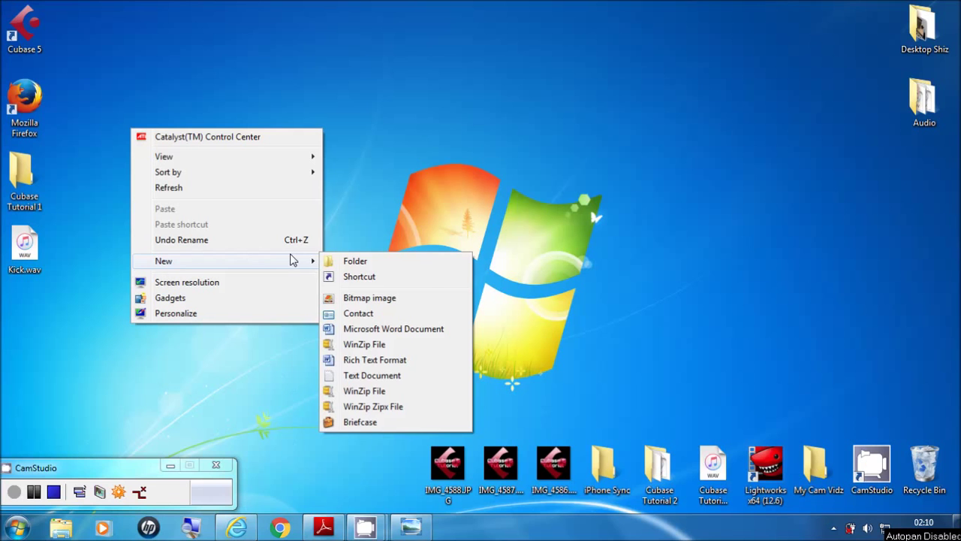
{"action": "left_click", "coordinate": [41, 207]}
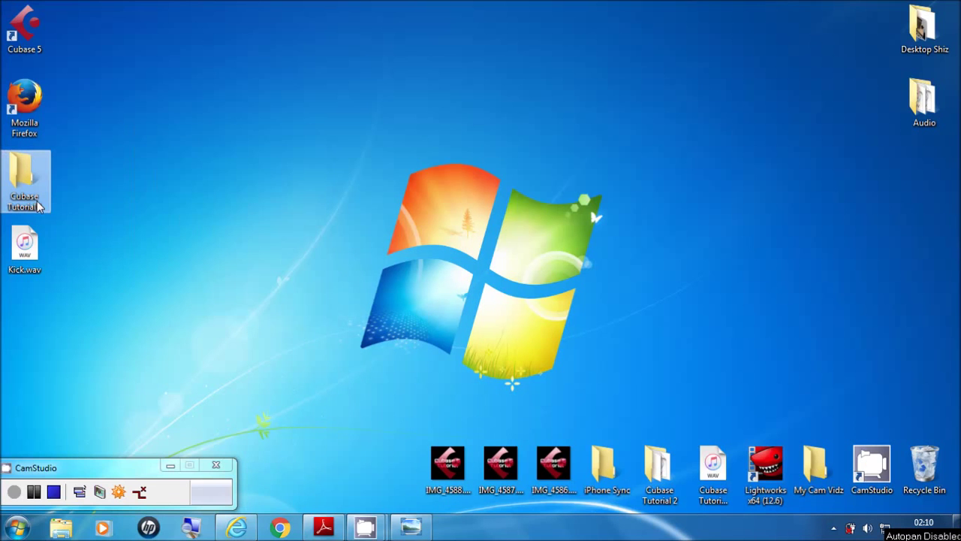
Launch Cubase 5 and create a new project from the Empty template in the desktop folder Cubase Tutorial 1
{"action": "left_click", "coordinate": [22, 38]}
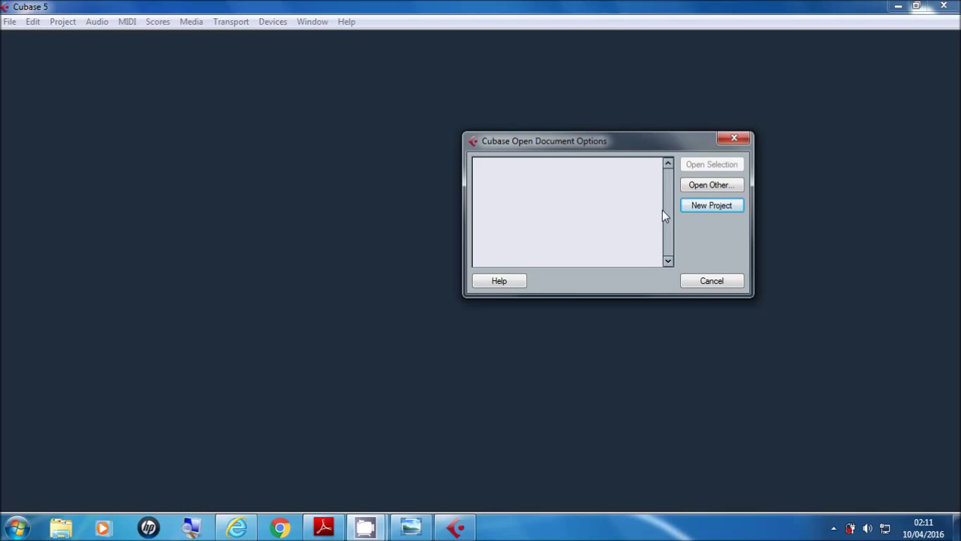
{"action": "left_click", "coordinate": [699, 209]}
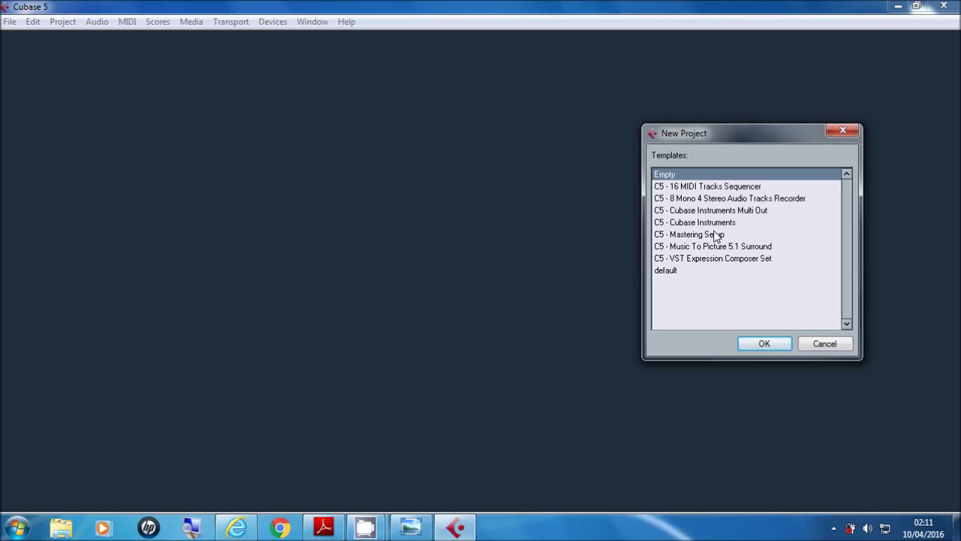
{"action": "left_click", "coordinate": [765, 345]}
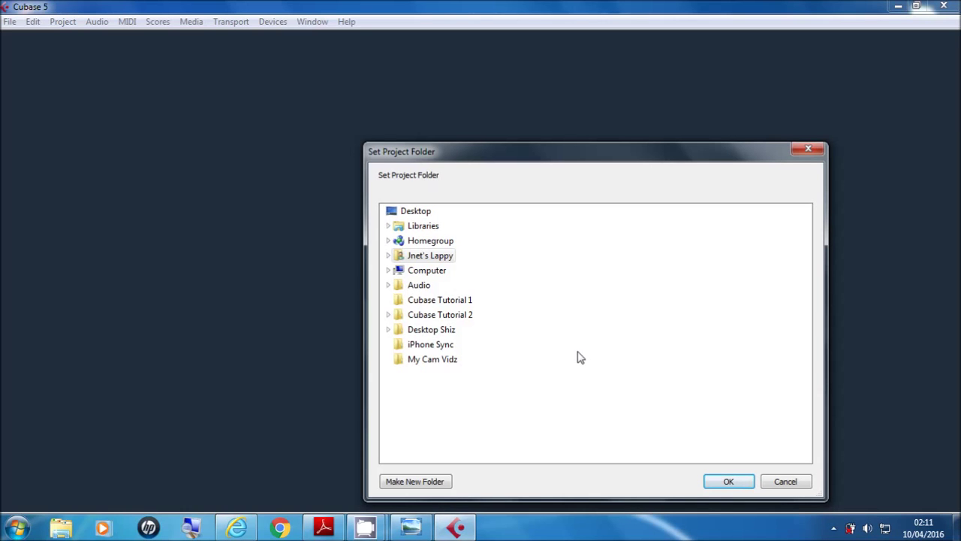
{"action": "left_click", "coordinate": [462, 302]}
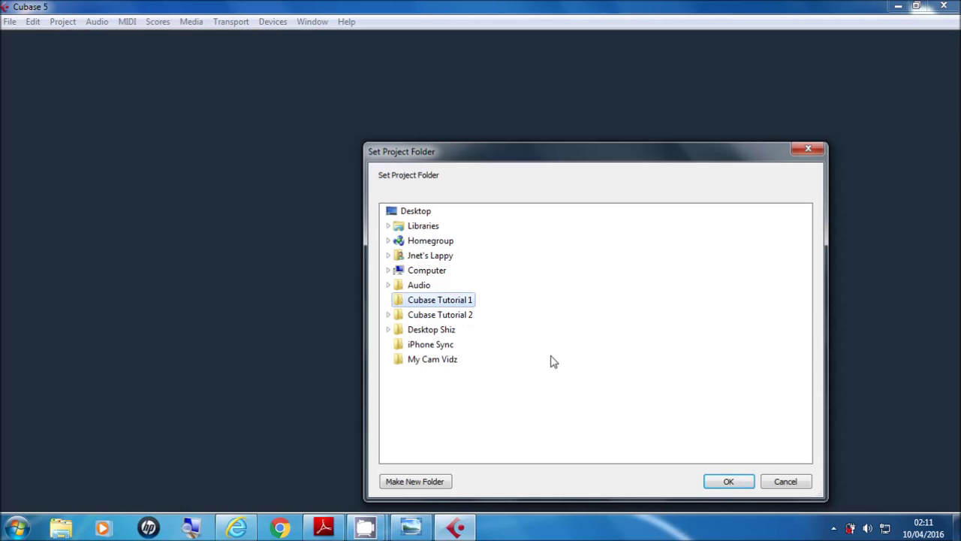
{"action": "left_click", "coordinate": [715, 472]}
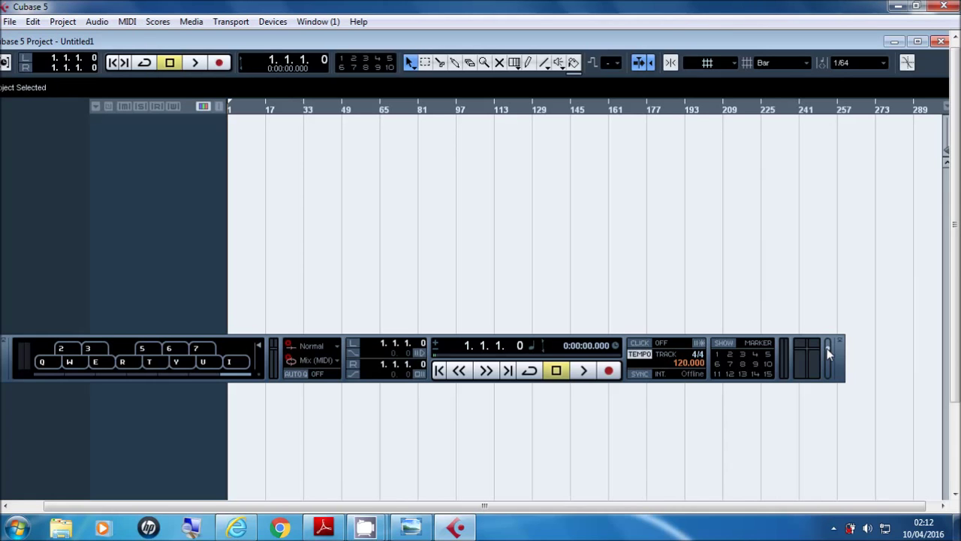
Switch the project tempo from the tempo track to fixed and set it to 90 BPM
{"action": "left_click", "coordinate": [640, 355]}
{"action": "double_click", "coordinate": [687, 364]}
{"action": "type", "text": "90.000h"}
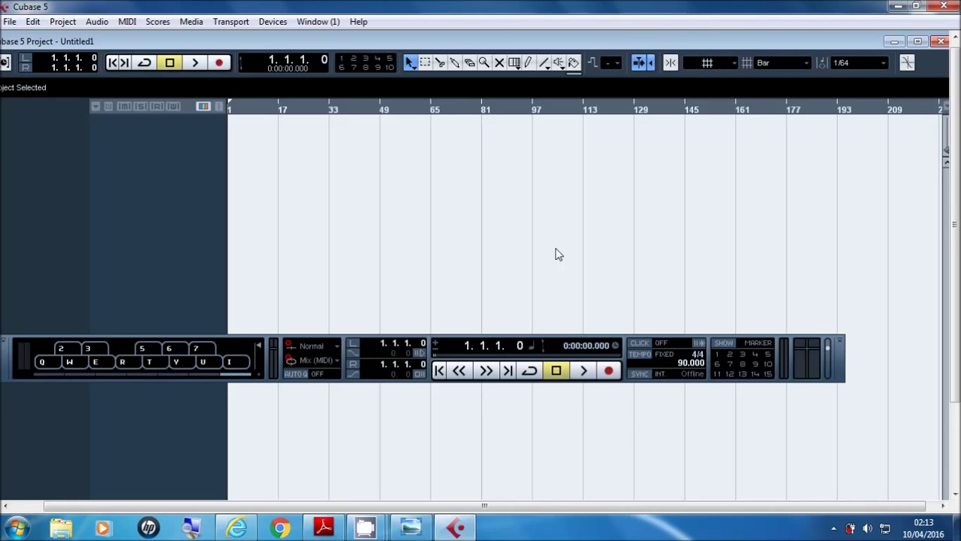
Turn on the metronome click and audition it during playback, including at a fixed tempo of 100 BPM
{"action": "left_click", "coordinate": [639, 343]}
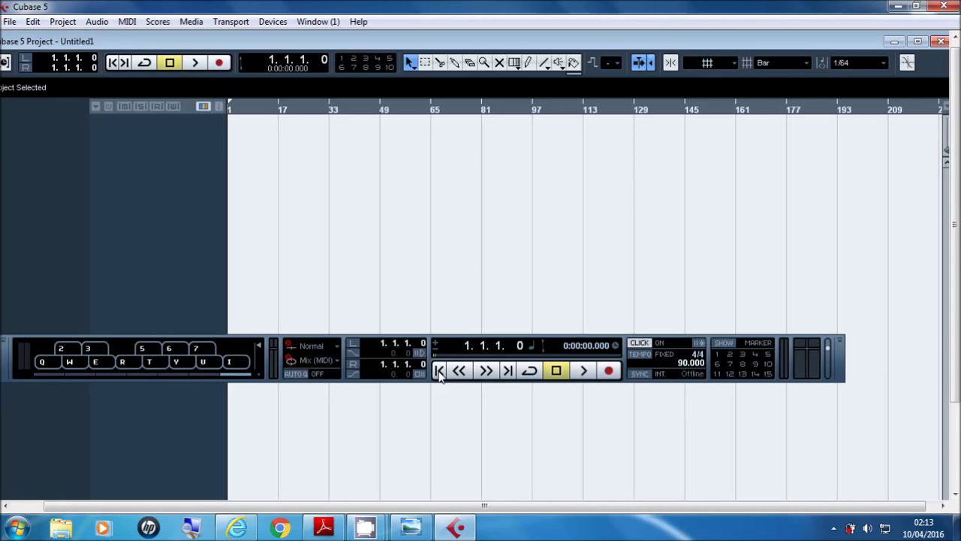
{"action": "left_click", "coordinate": [585, 371]}
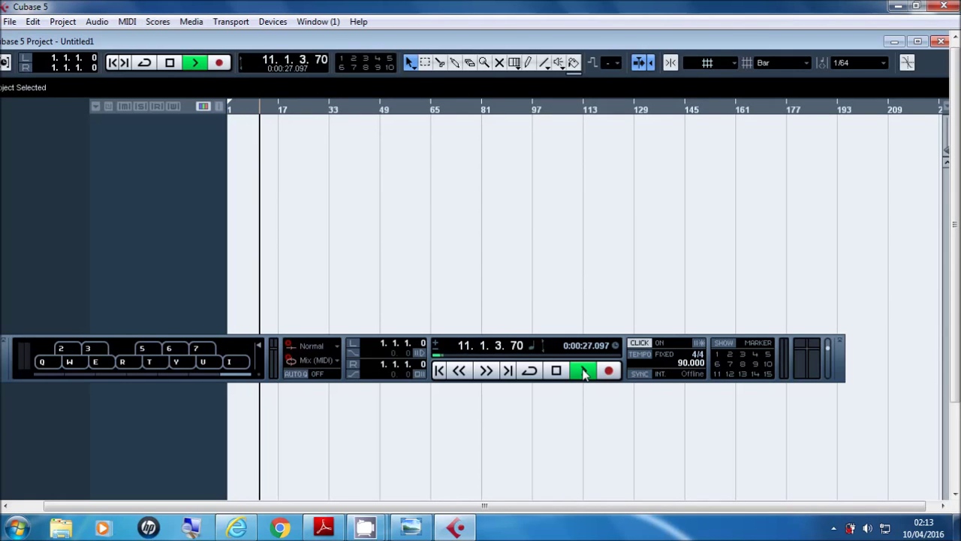
{"action": "key", "text": "space"}
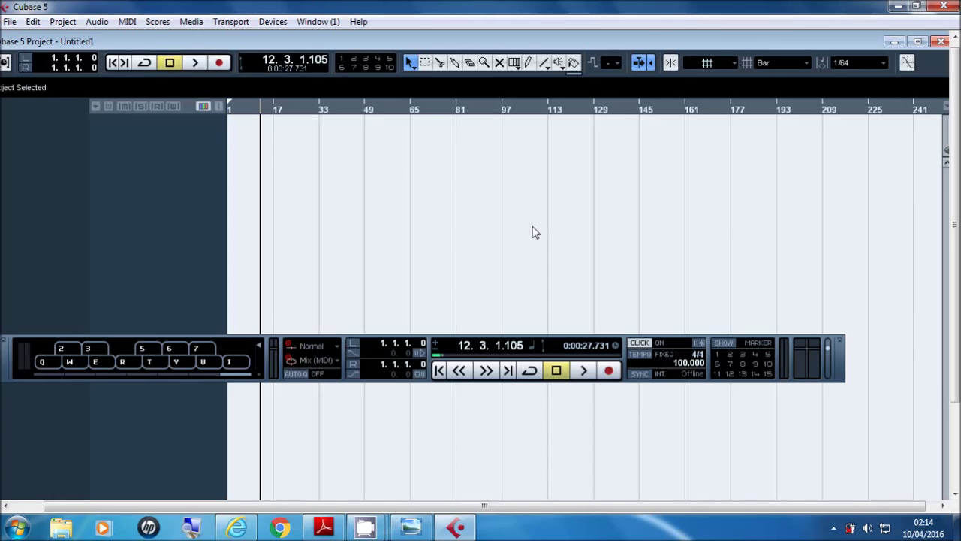
{"action": "key", "text": "space"}
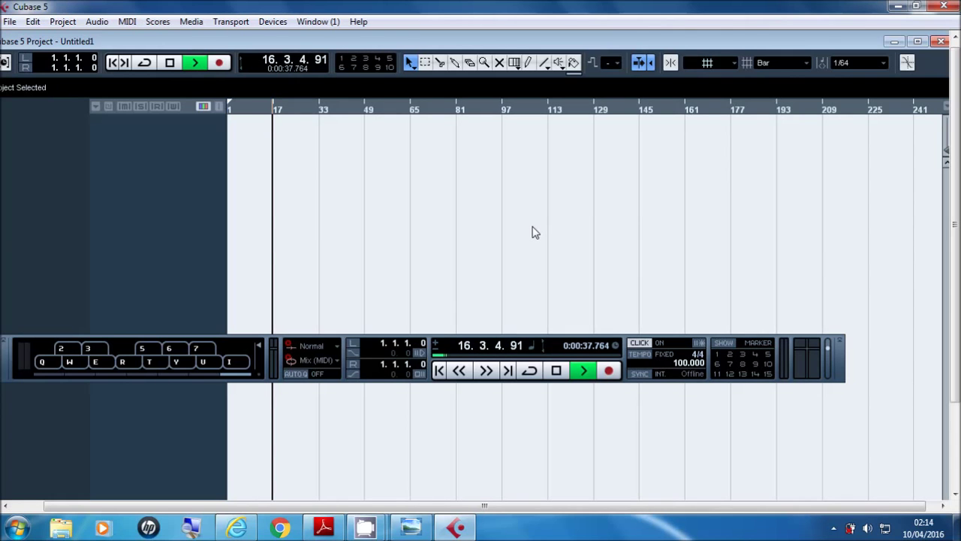
{"action": "key", "text": "space"}
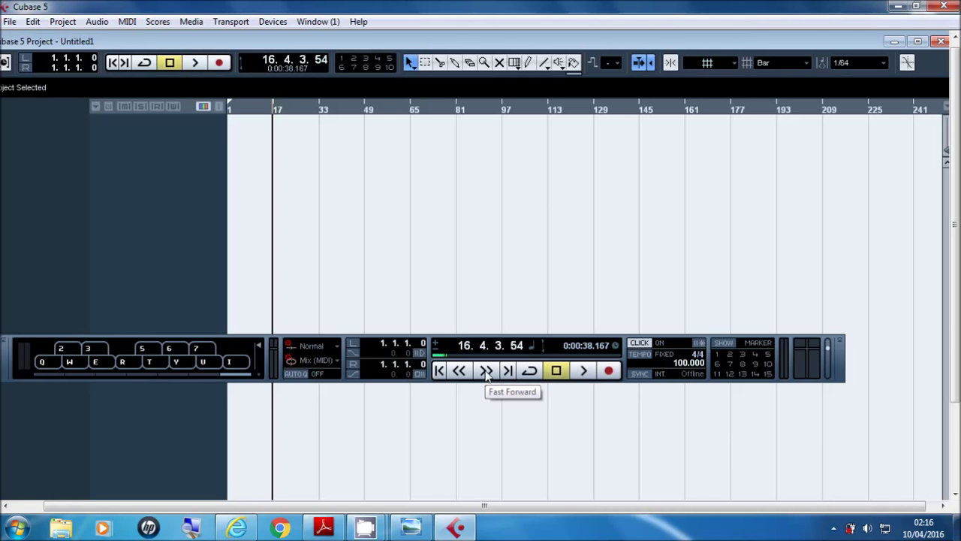
Fast-forward and rewind the playhead along the timeline, and return it to the project start
{"action": "left_click", "coordinate": [485, 371]}
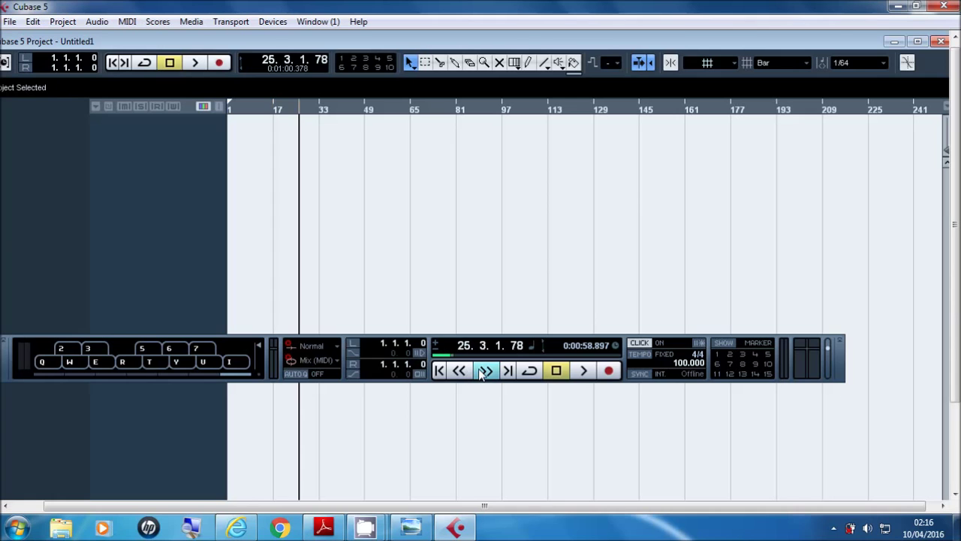
{"action": "left_click", "coordinate": [484, 370]}
{"action": "left_click", "coordinate": [470, 373]}
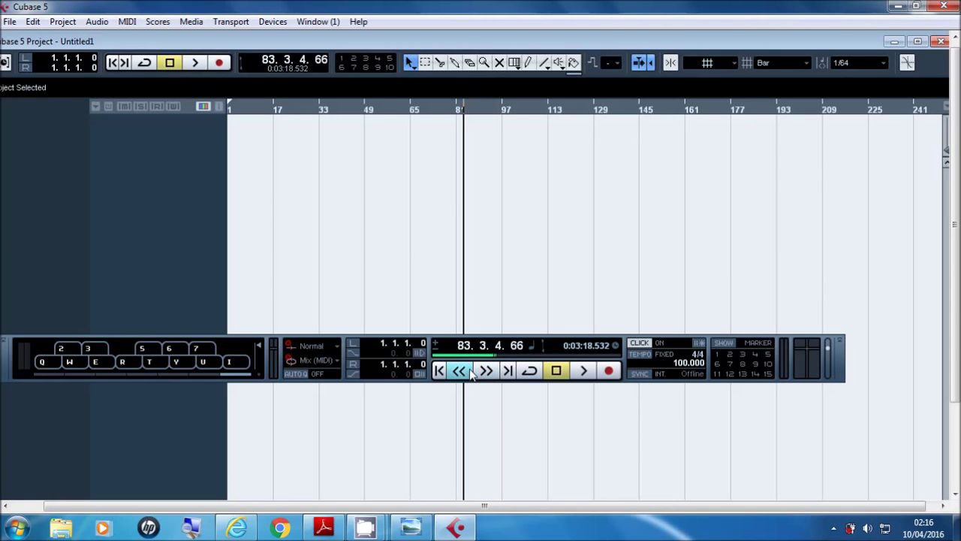
{"action": "left_click", "coordinate": [470, 373]}
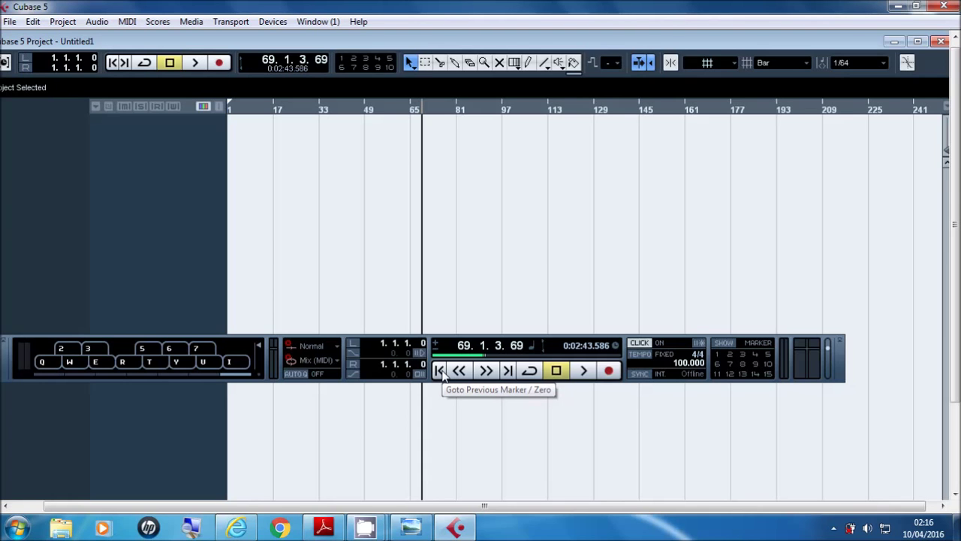
{"action": "left_click", "coordinate": [440, 371]}
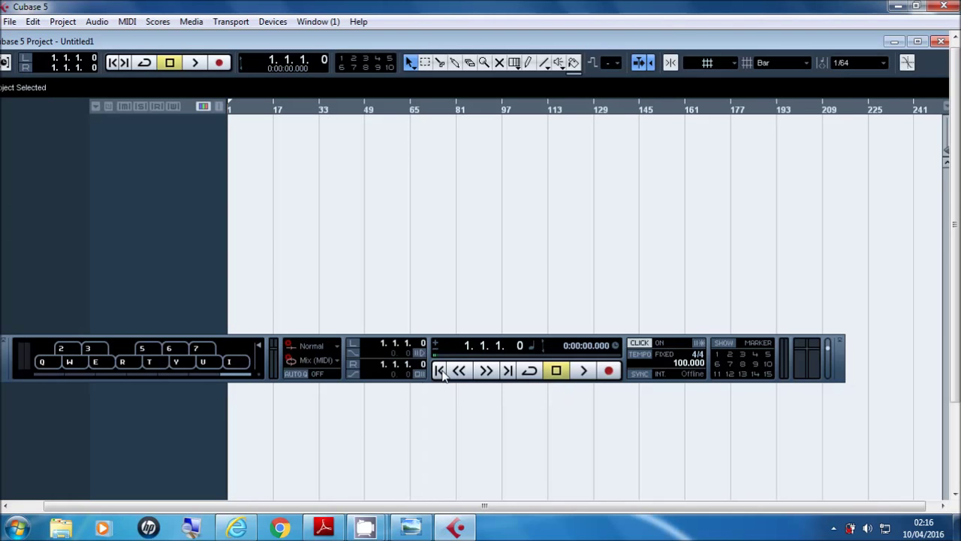
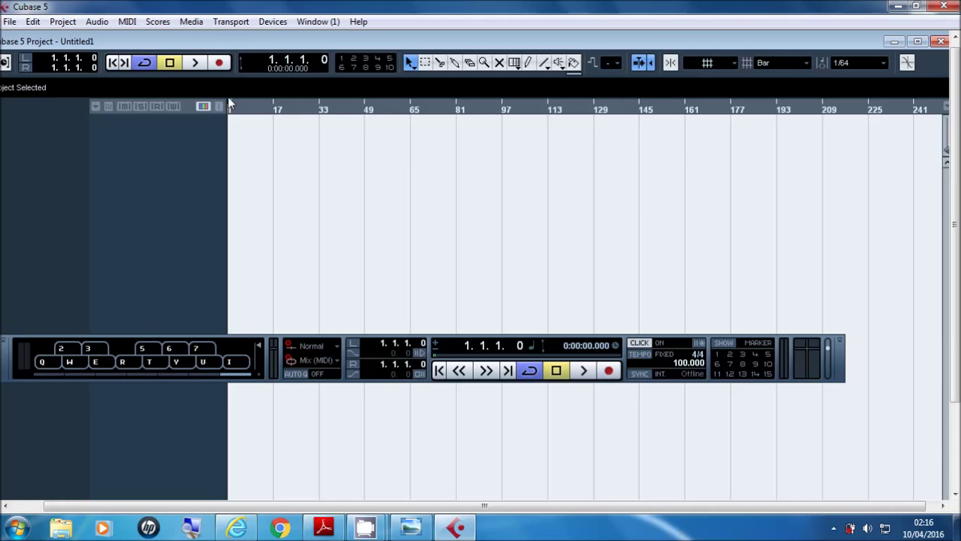
Set a cycle range from bar 1 to about bar 121 on the ruler and start playback
{"action": "left_click_drag", "start_coordinate": [234, 109], "coordinate": [574, 145]}
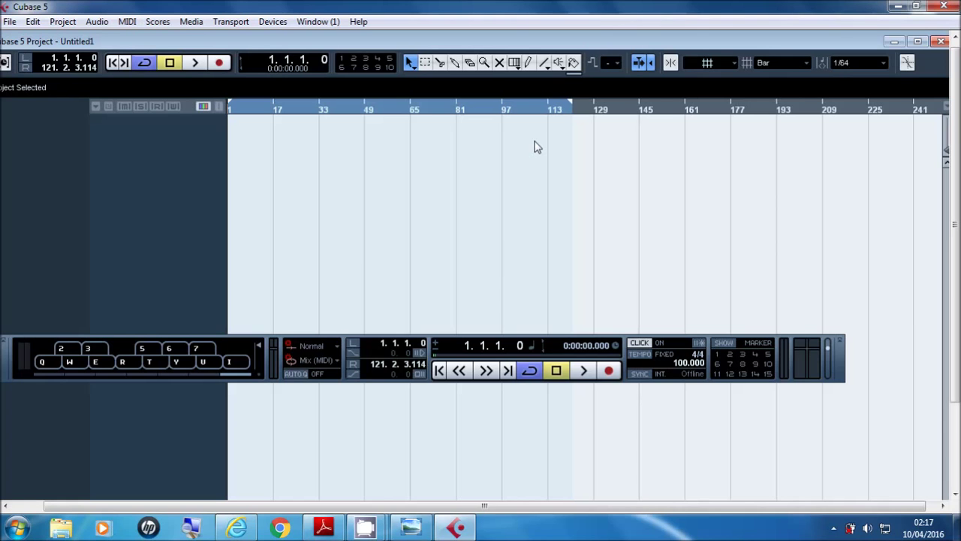
{"action": "key", "text": "space"}
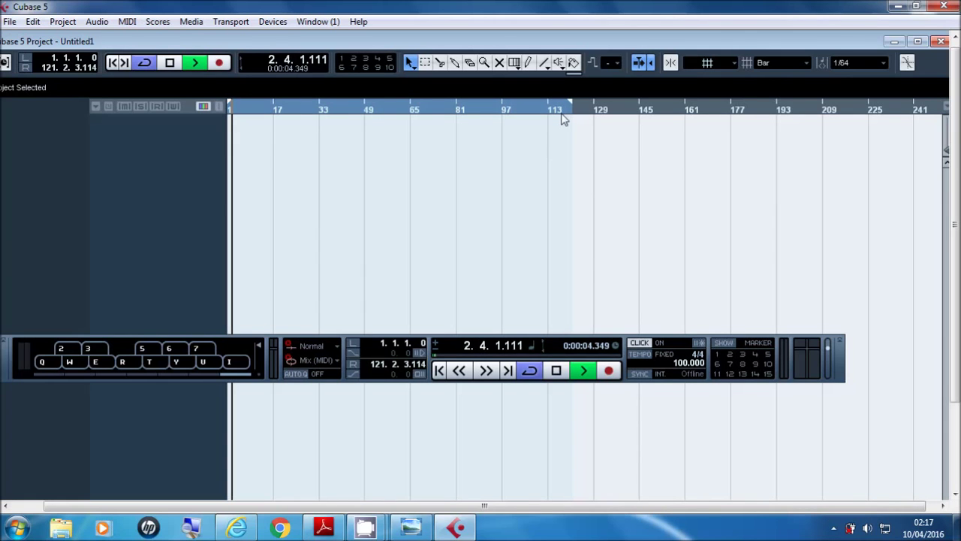
Shorten the cycle range to end at about 5.4.3, maximize and zoom in on the project, and listen to the loop
{"action": "left_click_drag", "start_coordinate": [567, 109], "coordinate": [238, 110]}
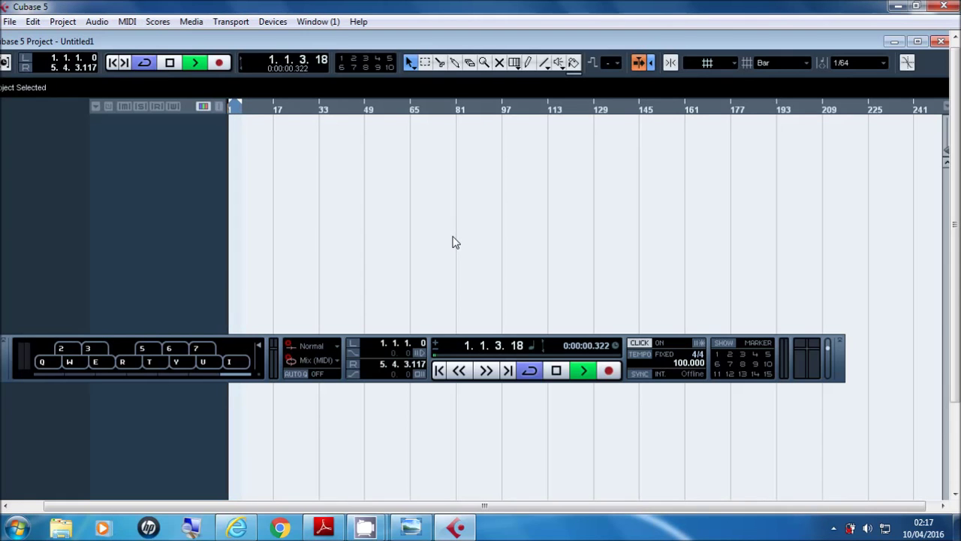
{"action": "left_click", "coordinate": [917, 41]}
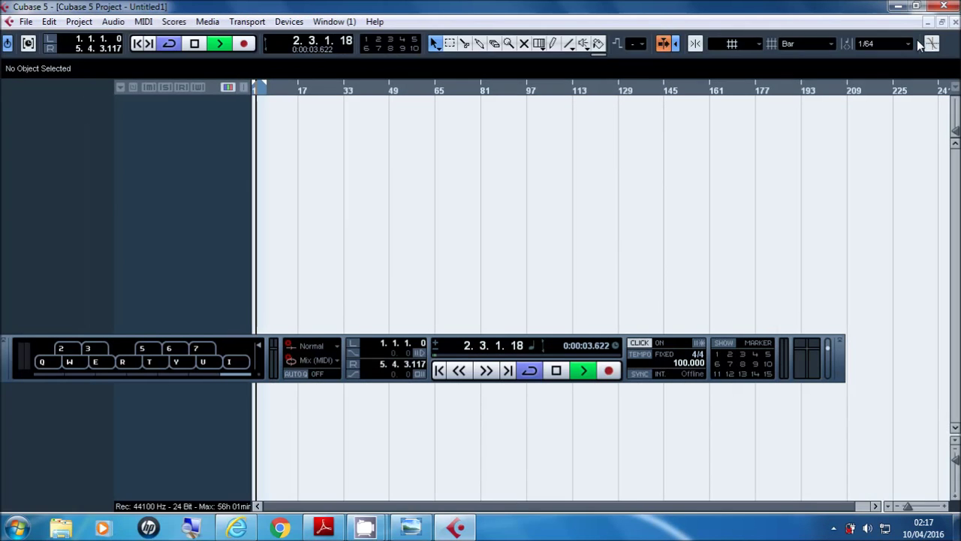
{"action": "left_click_drag", "start_coordinate": [909, 510], "coordinate": [918, 514]}
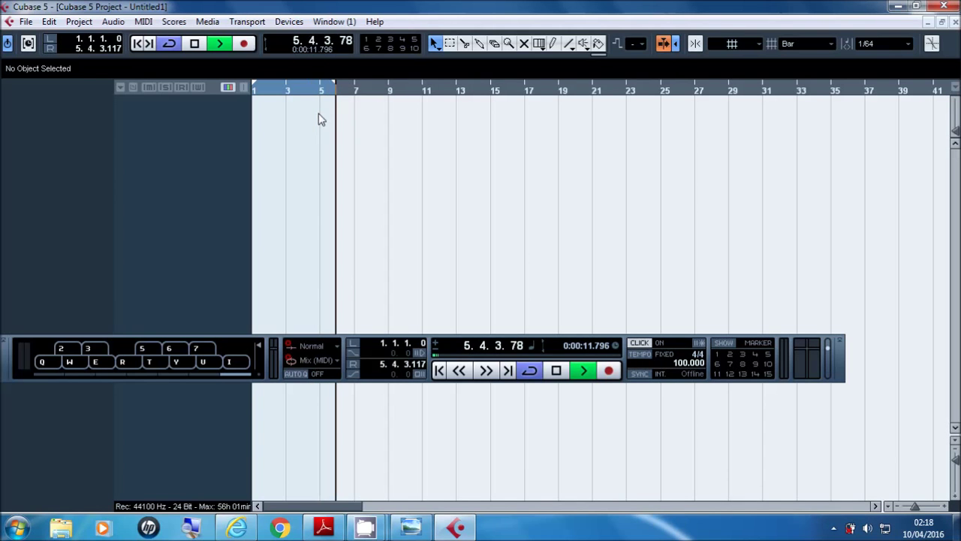
{"action": "key", "text": "space"}
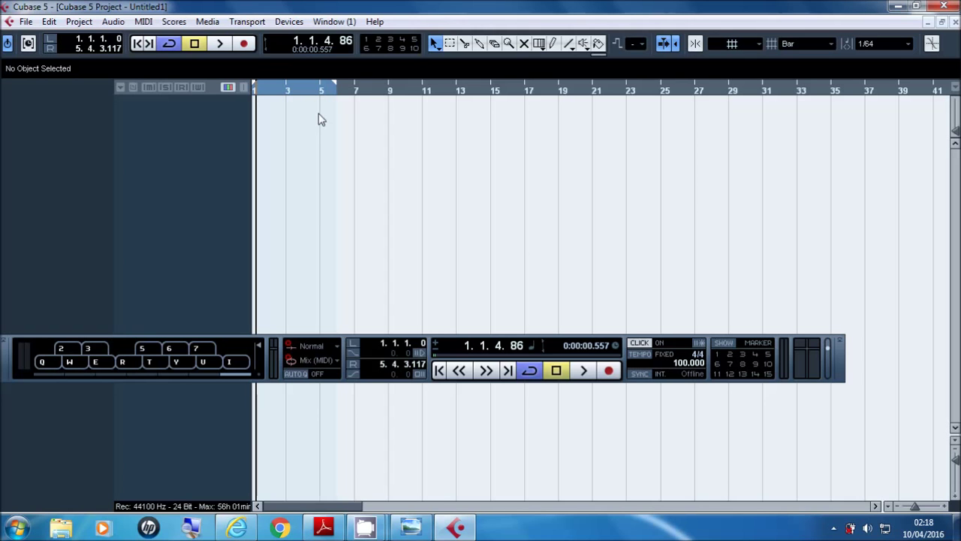
Place the playhead at several free positions within the loop with Snap turned off
{"action": "left_click", "coordinate": [695, 44]}
{"action": "left_click", "coordinate": [696, 44]}
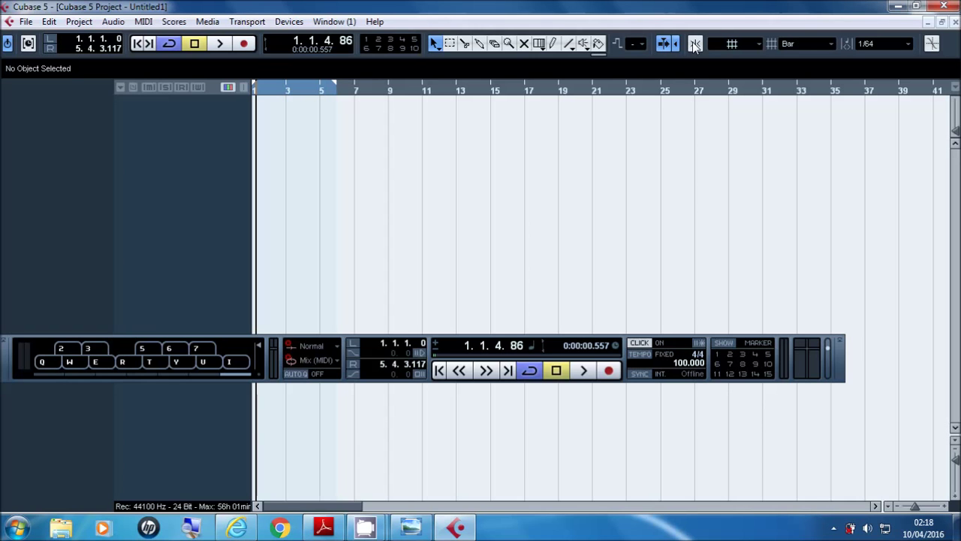
{"action": "left_click", "coordinate": [316, 91]}
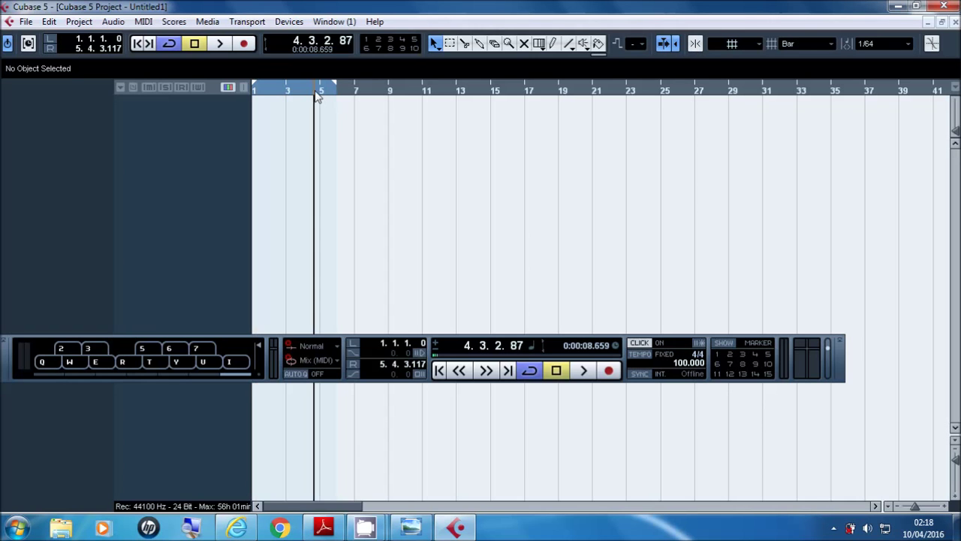
{"action": "left_click", "coordinate": [279, 91]}
{"action": "left_click", "coordinate": [299, 93]}
{"action": "left_click", "coordinate": [309, 93]}
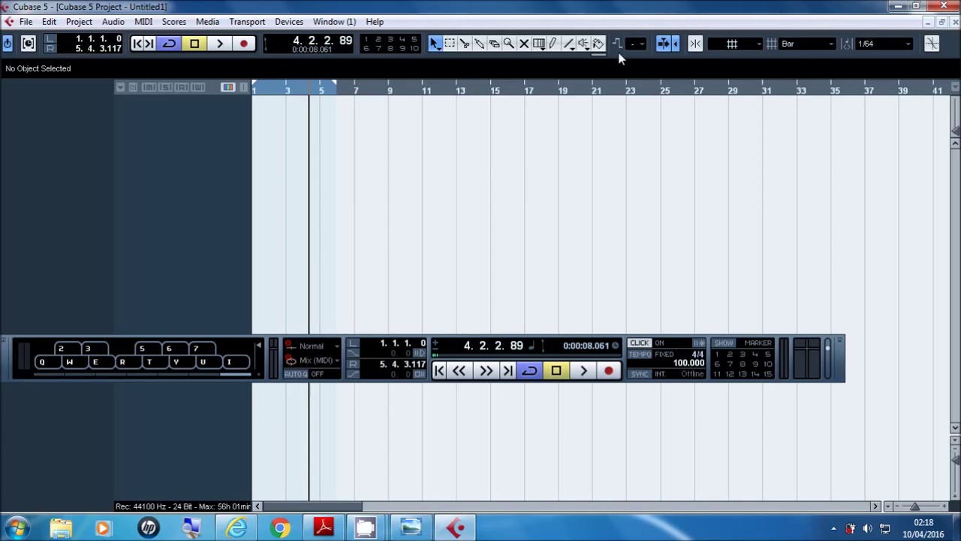
Turn on Snap and move the playhead between bar lines, leaving it at bar 9
{"action": "left_click", "coordinate": [696, 45]}
{"action": "left_click", "coordinate": [540, 93]}
{"action": "left_click", "coordinate": [493, 93]}
{"action": "left_click", "coordinate": [422, 93]}
{"action": "left_click", "coordinate": [386, 93]}
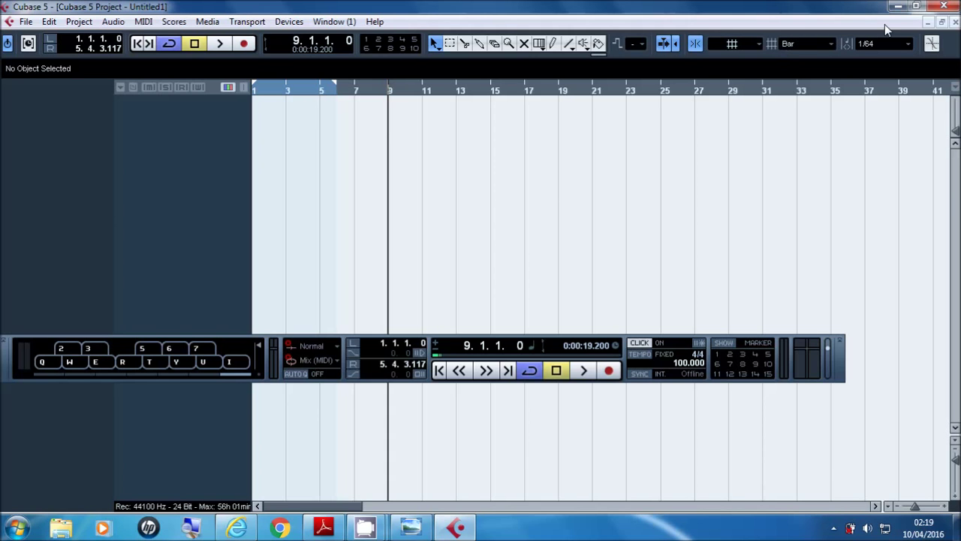
Restore the Cubase window to a smaller size over the desktop and show the track types that can be added
{"action": "left_click", "coordinate": [916, 6]}
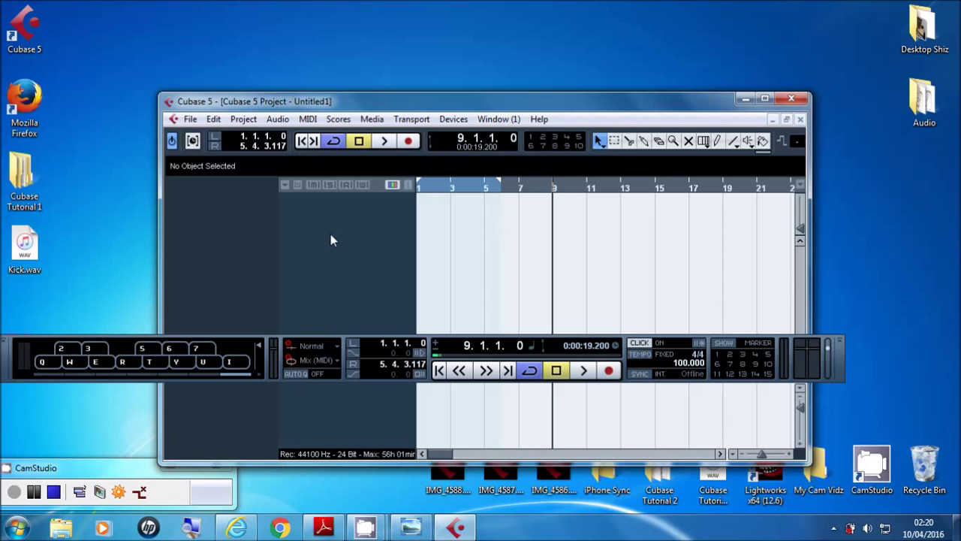
{"action": "right_click", "coordinate": [335, 301]}
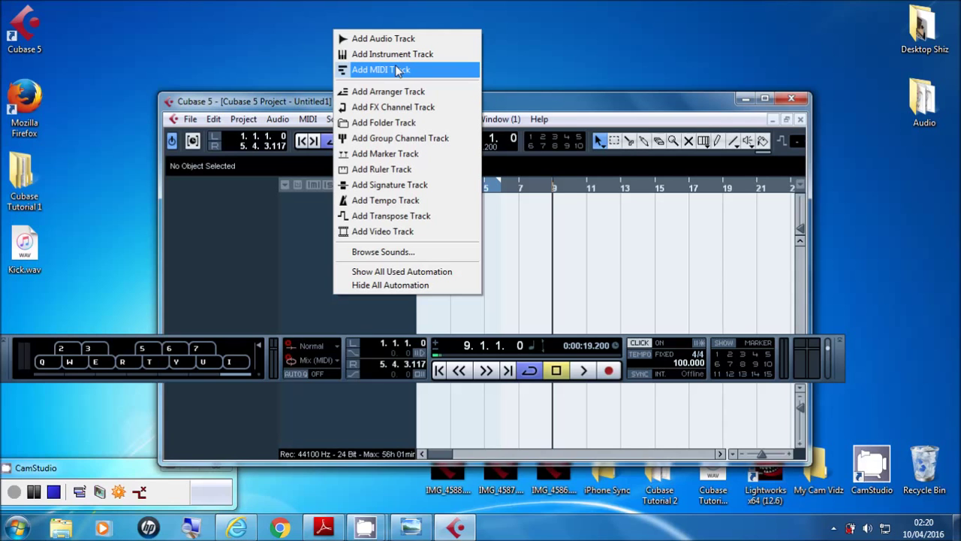
{"action": "left_click", "coordinate": [253, 121]}
{"action": "mouse_move", "coordinate": [256, 136]}
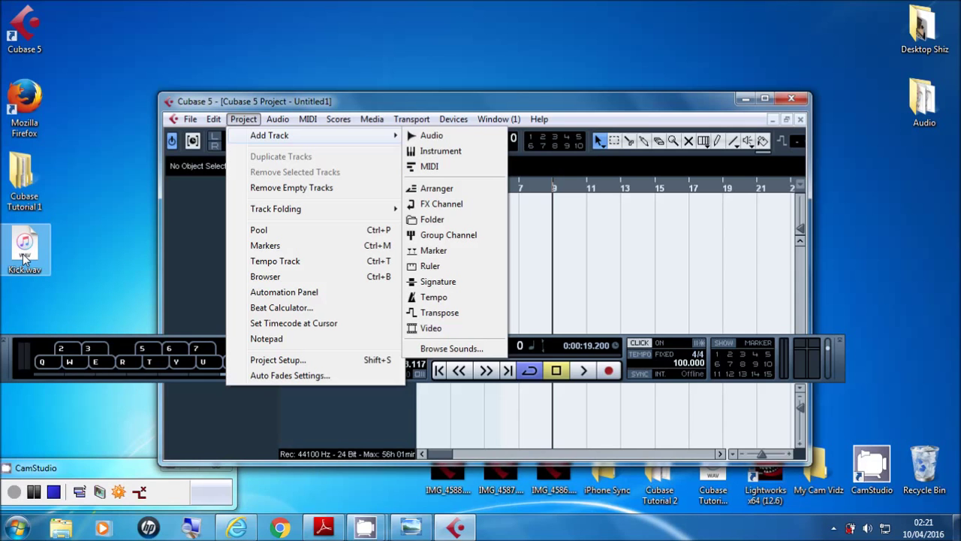
Import Kick.wav from the desktop onto a new audio track at bar 1 and maximize the Cubase window
{"action": "mouse_move", "coordinate": [23, 255]}
{"action": "left_mouse_down"}
{"action": "mouse_move", "coordinate": [172, 284]}
{"action": "mouse_move", "coordinate": [391, 232]}
{"action": "mouse_move", "coordinate": [422, 208]}
{"action": "mouse_move", "coordinate": [446, 213]}
{"action": "mouse_move", "coordinate": [424, 215]}
{"action": "left_mouse_up"}
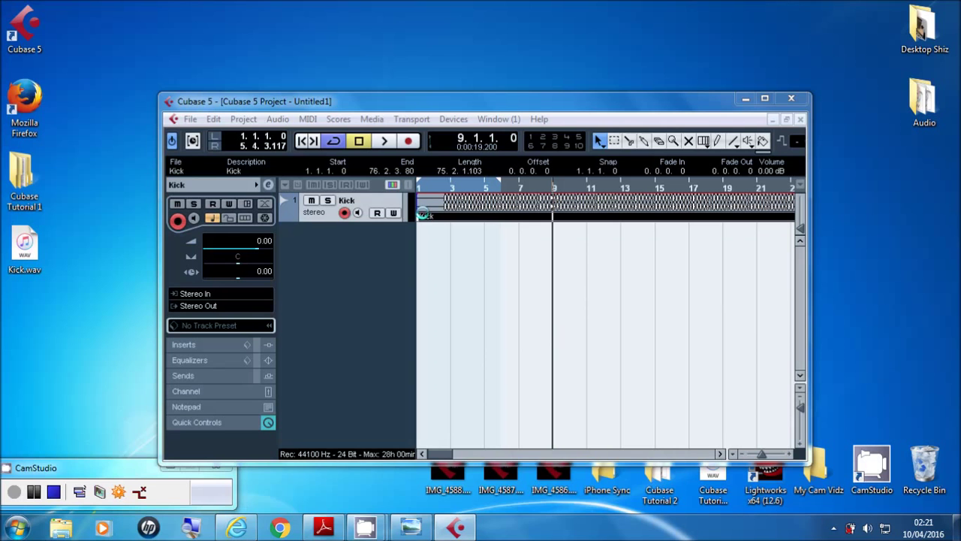
{"action": "key", "text": "F2"}
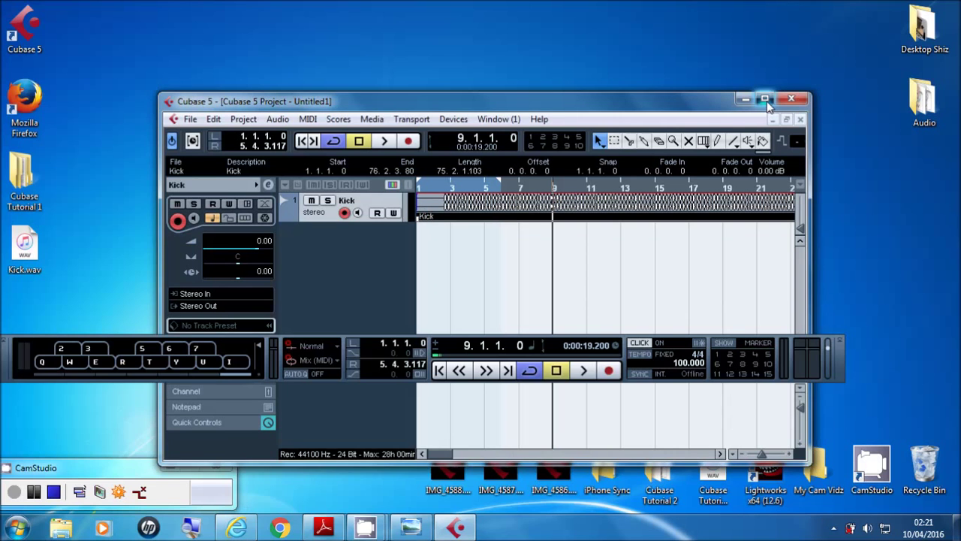
{"action": "left_click", "coordinate": [766, 99]}
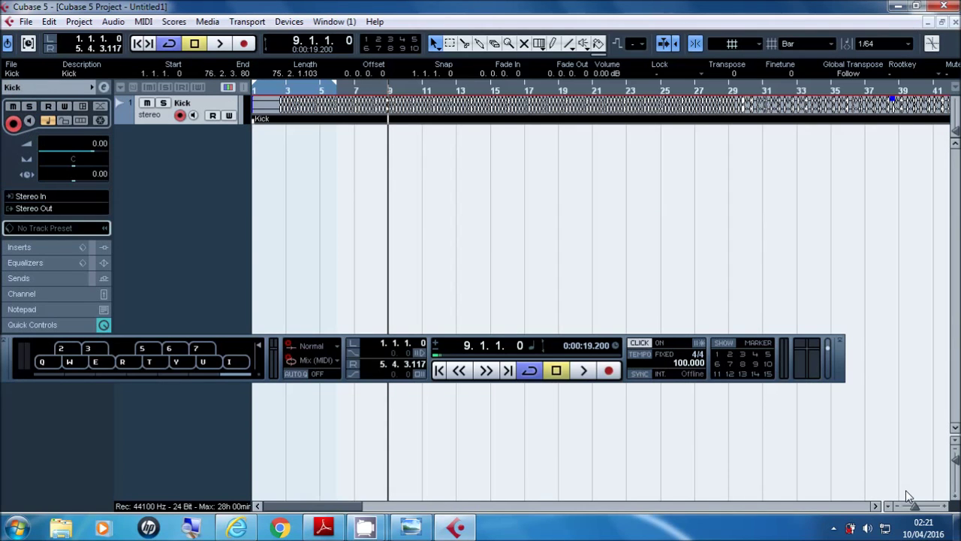
Move the playhead to bar 6 and turn Snap off
{"action": "left_click_drag", "start_coordinate": [913, 505], "coordinate": [921, 511]}
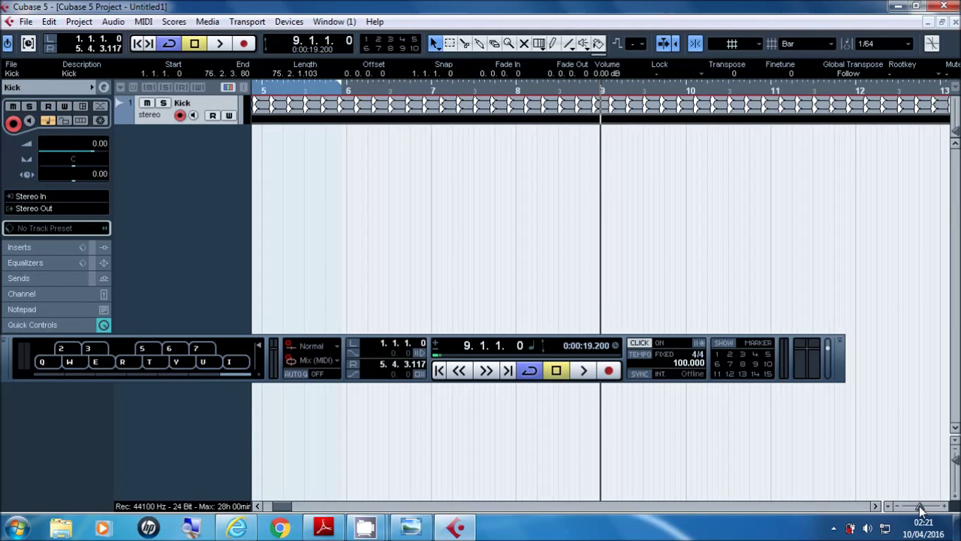
{"action": "left_click", "coordinate": [321, 91]}
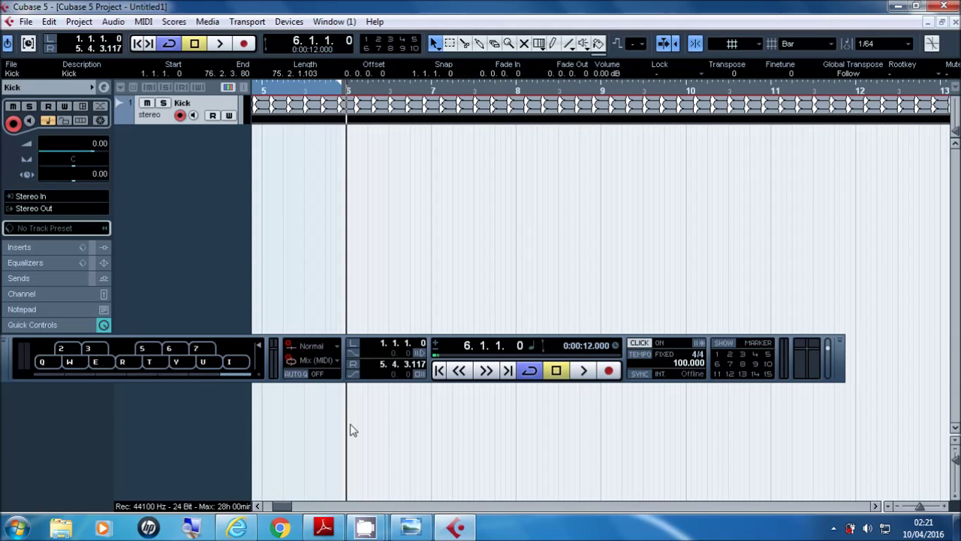
{"action": "left_click", "coordinate": [258, 506]}
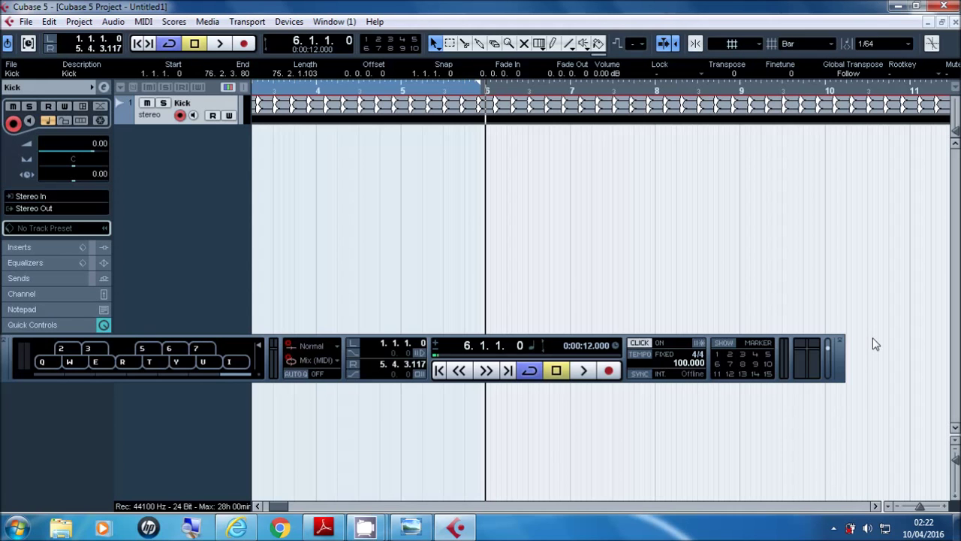
{"action": "left_click_drag", "start_coordinate": [921, 511], "coordinate": [922, 514]}
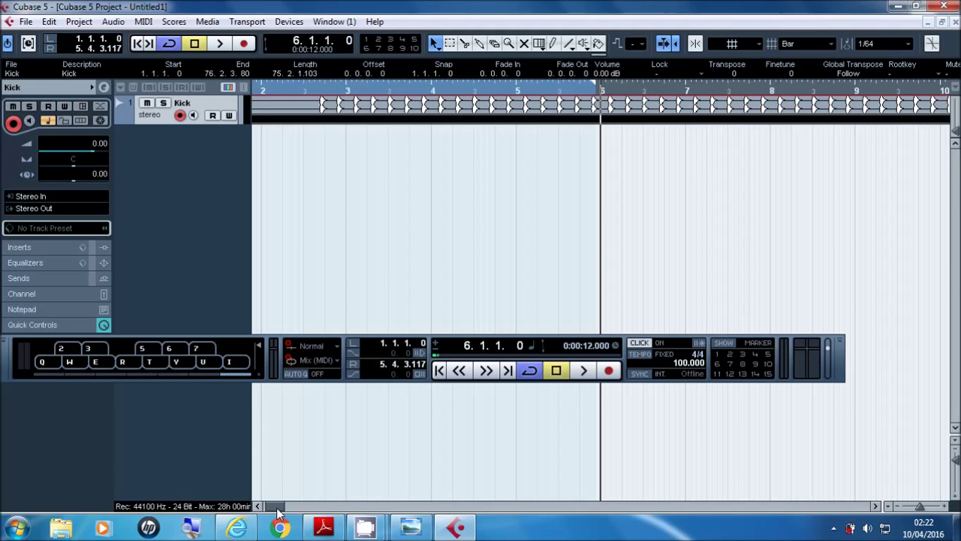
{"action": "left_click_drag", "start_coordinate": [276, 507], "coordinate": [265, 508]}
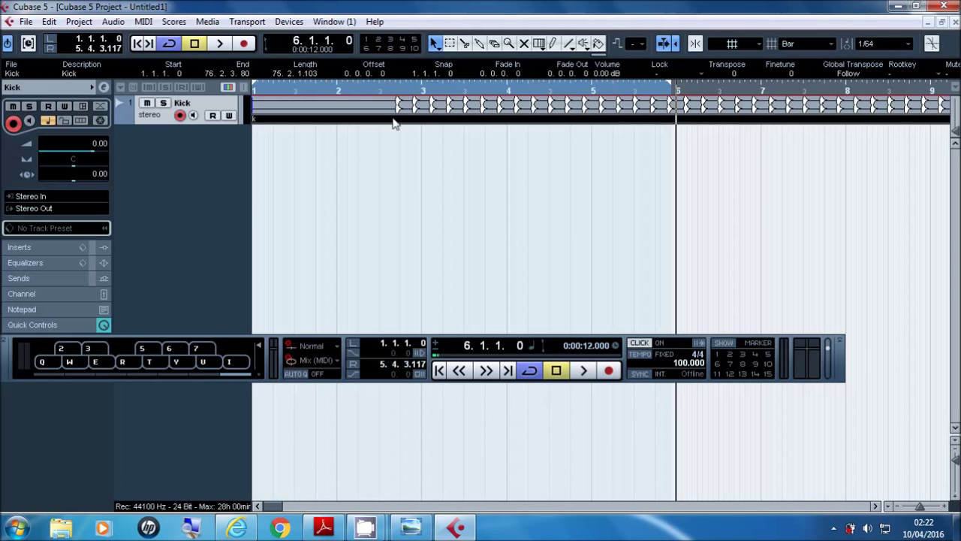
Place the playhead freely at 2.2.4.27 and split the Kick event at 2.3.2.100, just before its first hit, returning to Object Selection
{"action": "left_click", "coordinate": [378, 91]}
{"action": "left_click_drag", "start_coordinate": [379, 90], "coordinate": [374, 111]}
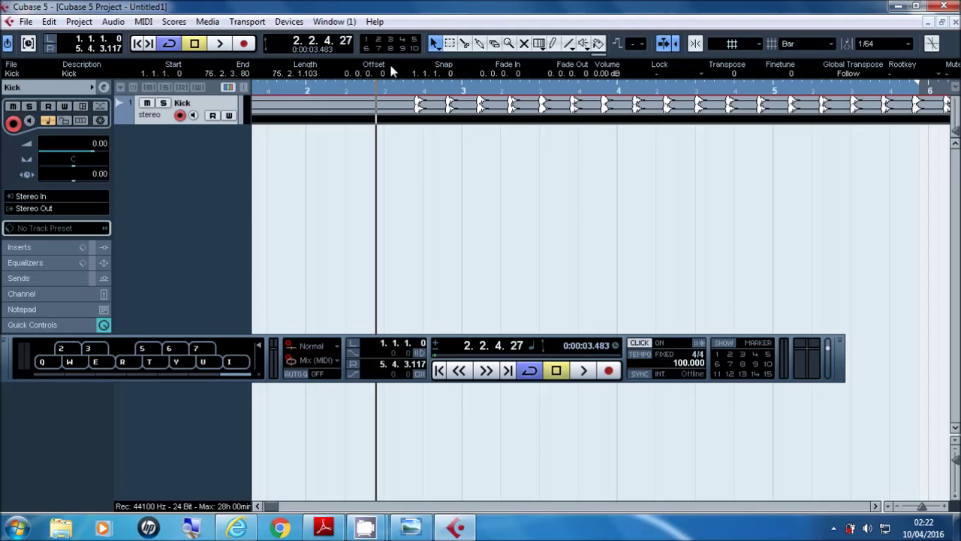
{"action": "left_click", "coordinate": [462, 45]}
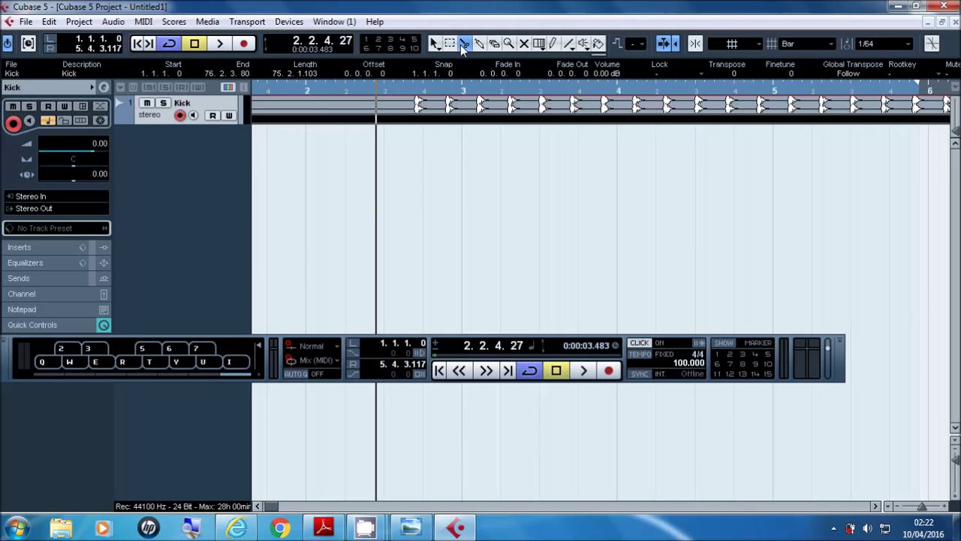
{"action": "left_click", "coordinate": [406, 110]}
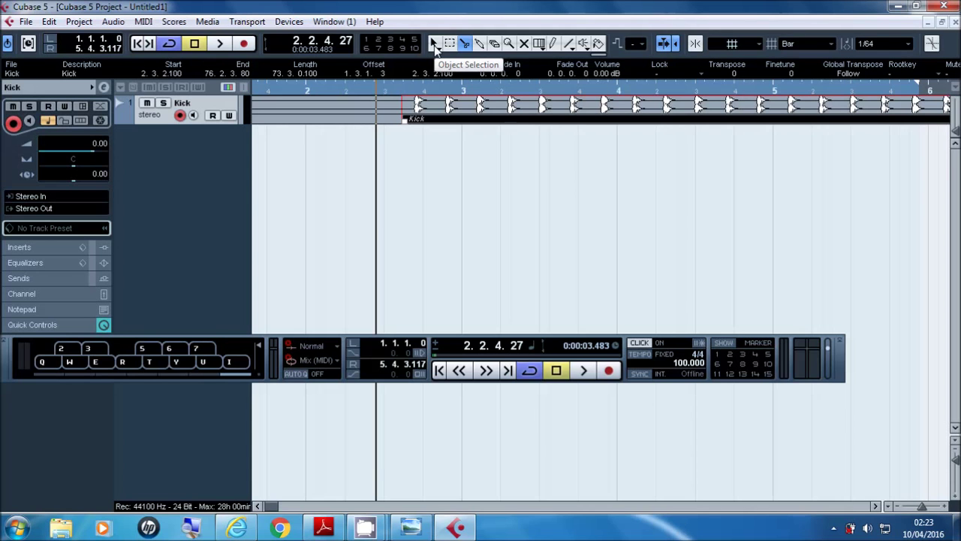
{"action": "left_click", "coordinate": [435, 45]}
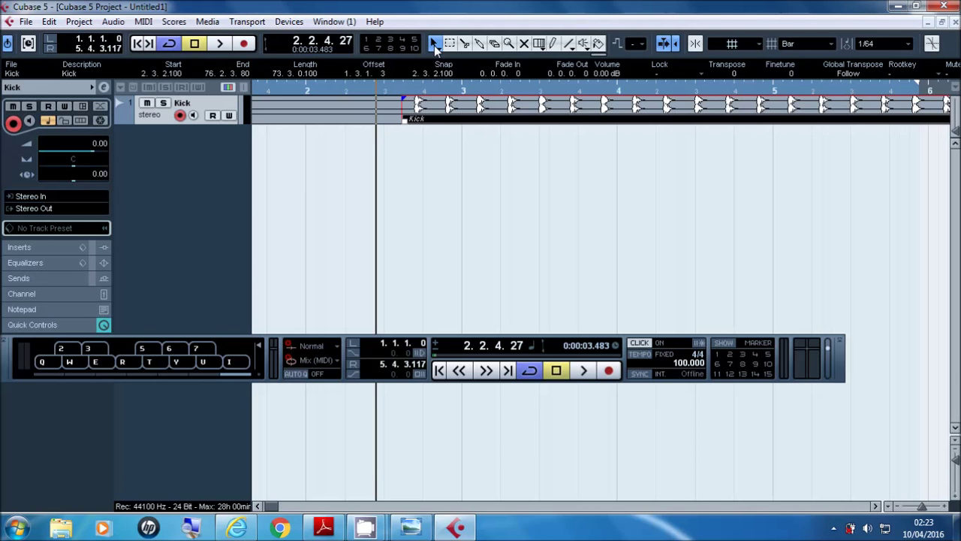
Delete the silent piece of the Kick event that lies before the split
{"action": "right_click", "coordinate": [344, 113]}
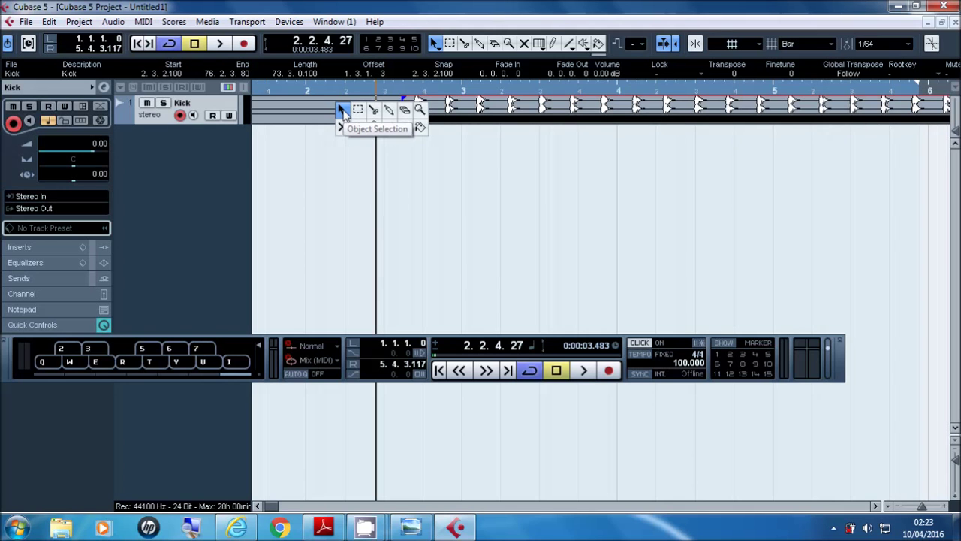
{"action": "left_click", "coordinate": [343, 111]}
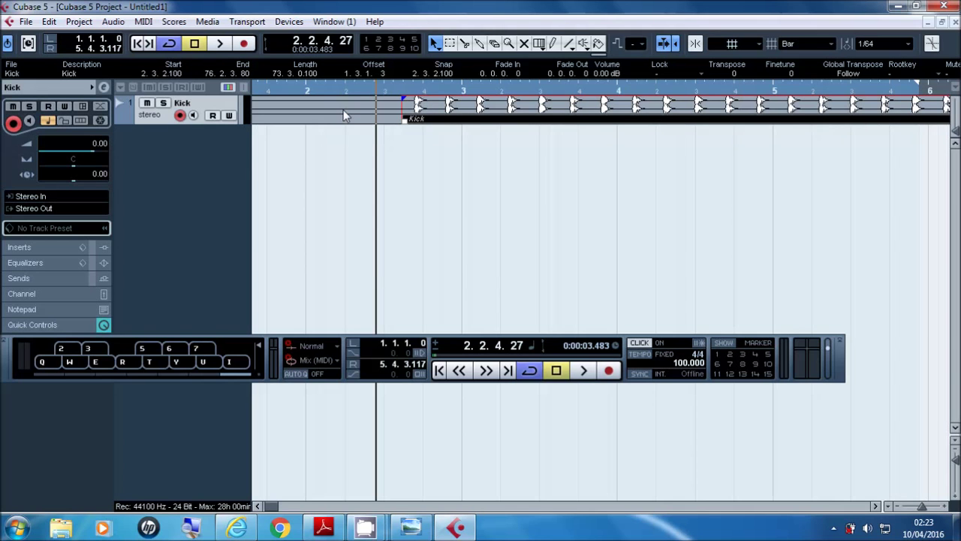
{"action": "left_click", "coordinate": [344, 114]}
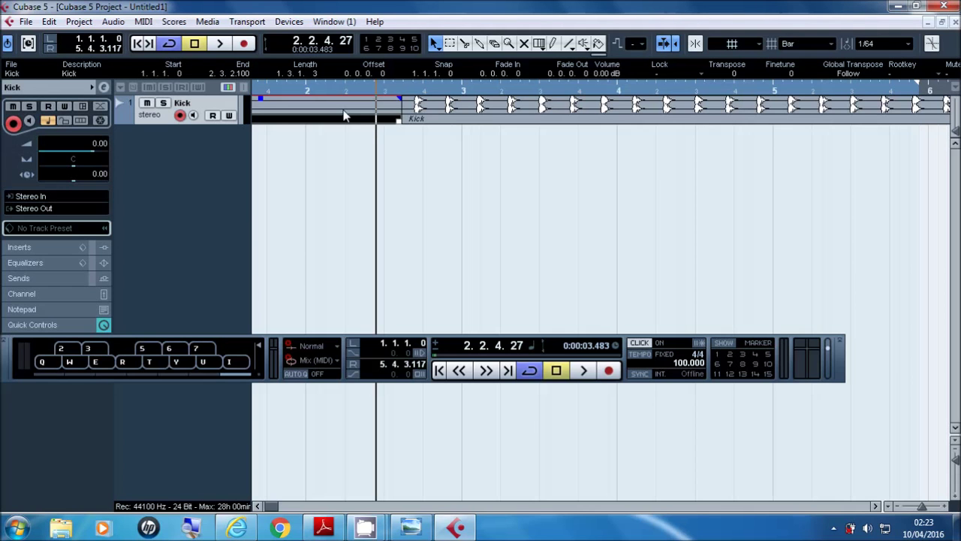
{"action": "key", "text": "Delete"}
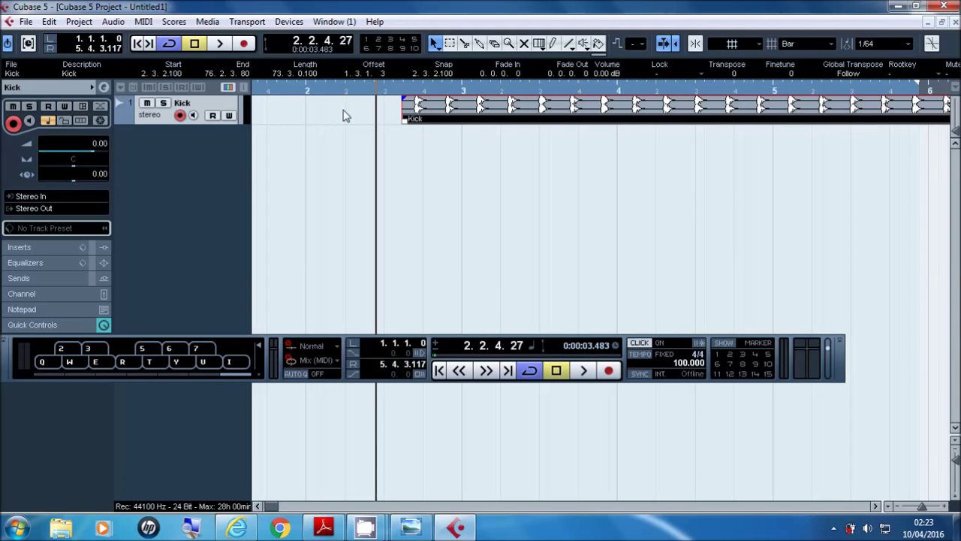
Undo the deletion of the silent Kick piece
{"action": "left_click", "coordinate": [49, 22]}
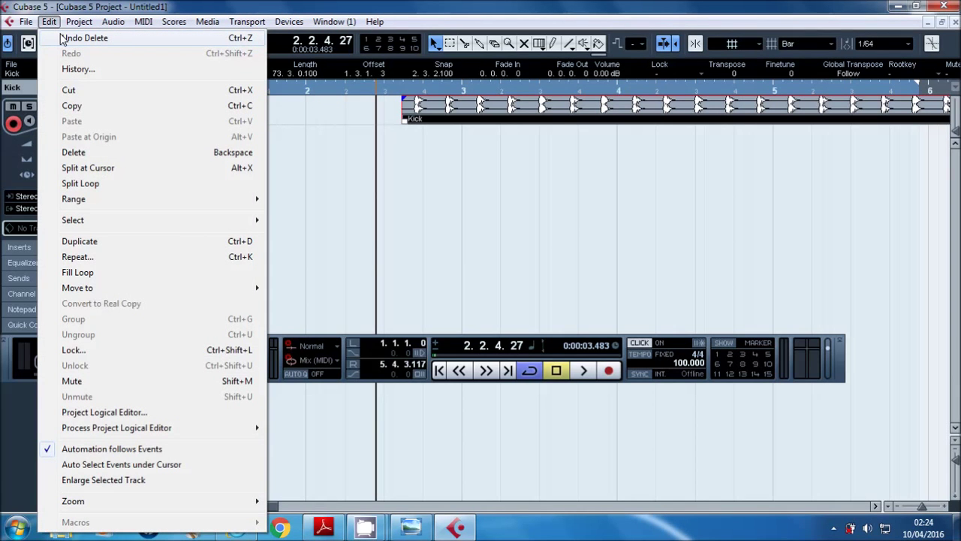
{"action": "left_click", "coordinate": [63, 38]}
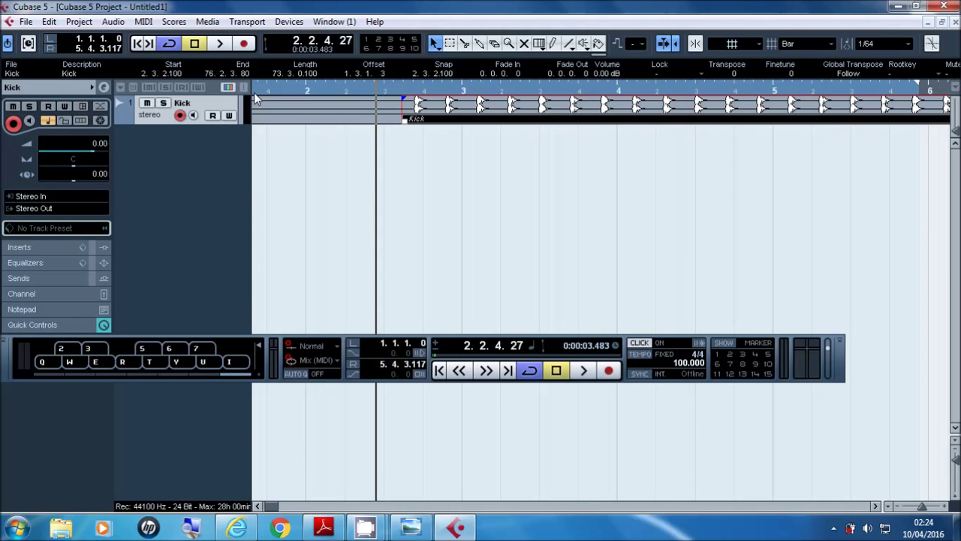
Select the silent opening piece on the Kick track
{"action": "left_click", "coordinate": [332, 107]}
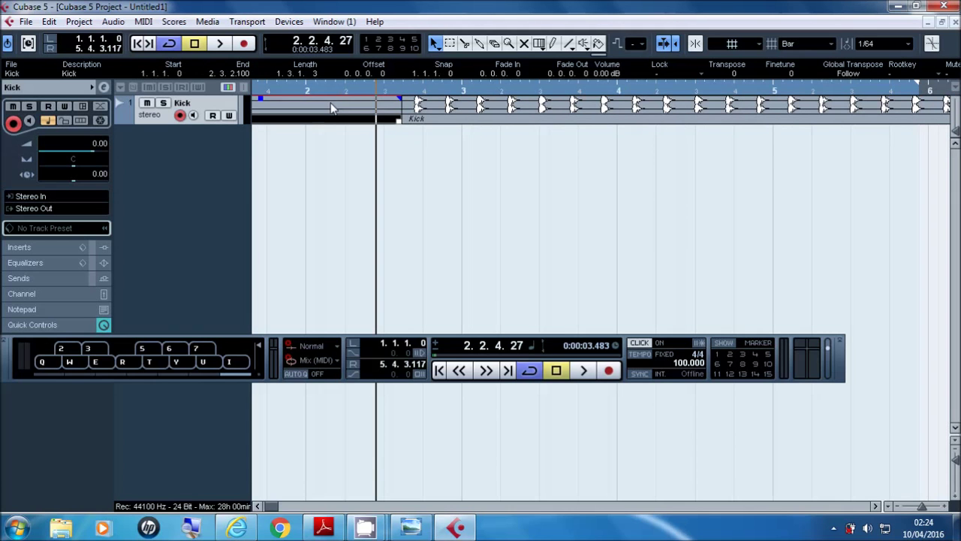